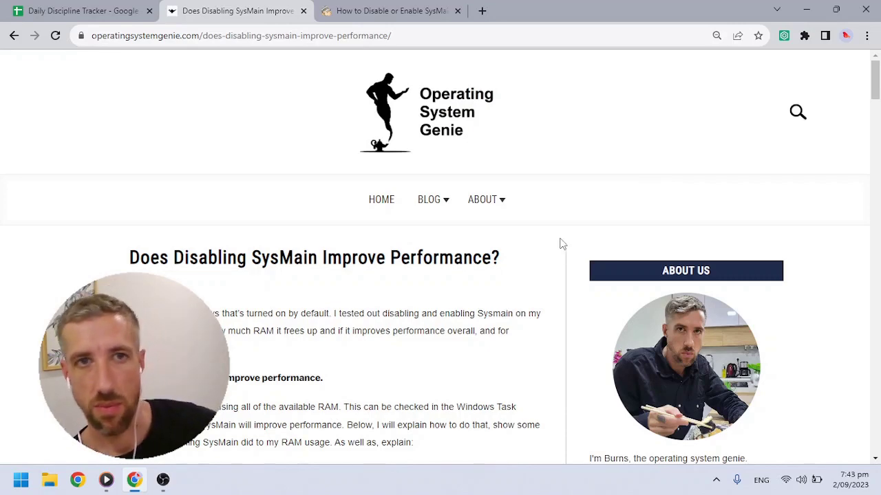
Scroll the article down to the Task Manager screenshot showing about 5.5 GB of 8GB RAM used.
scroll(547, 191, down, 3)
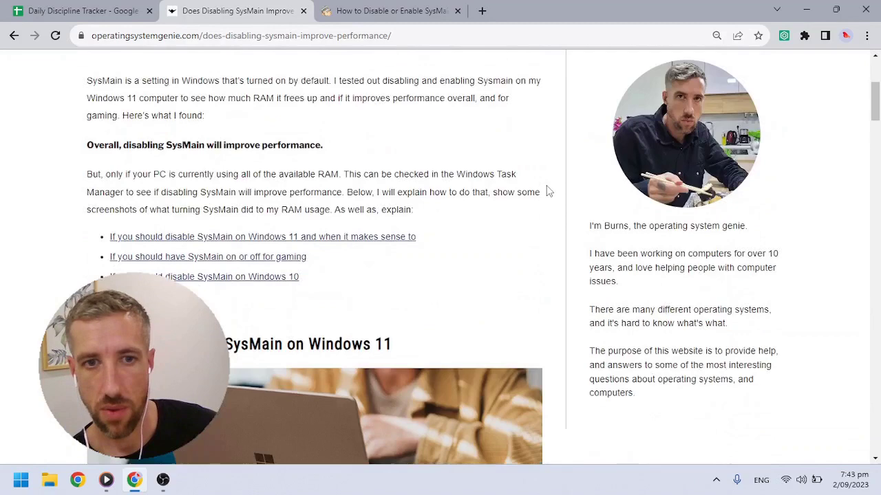
scroll(547, 191, down, 2)
scroll(547, 191, up, 5)
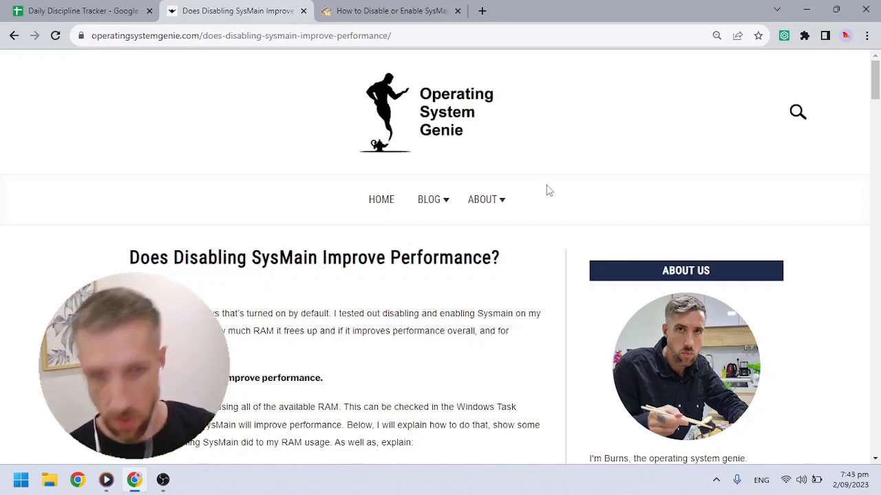
scroll(548, 191, down, 2)
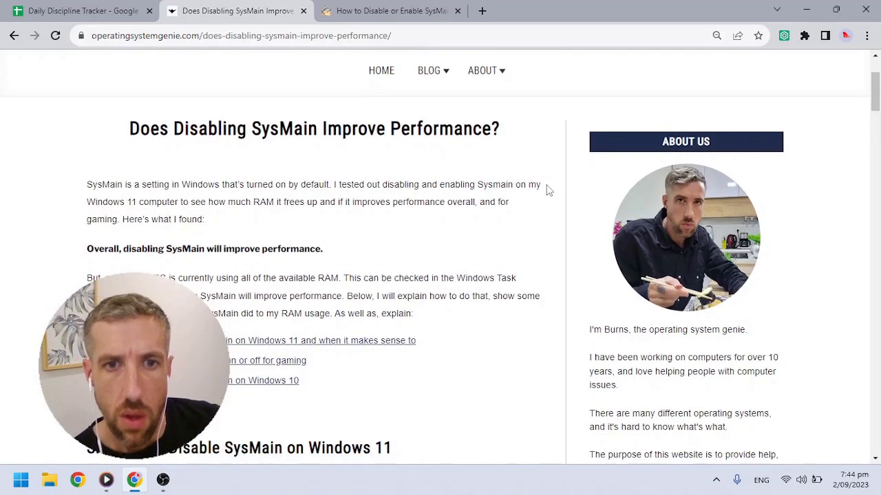
scroll(556, 183, up, 2)
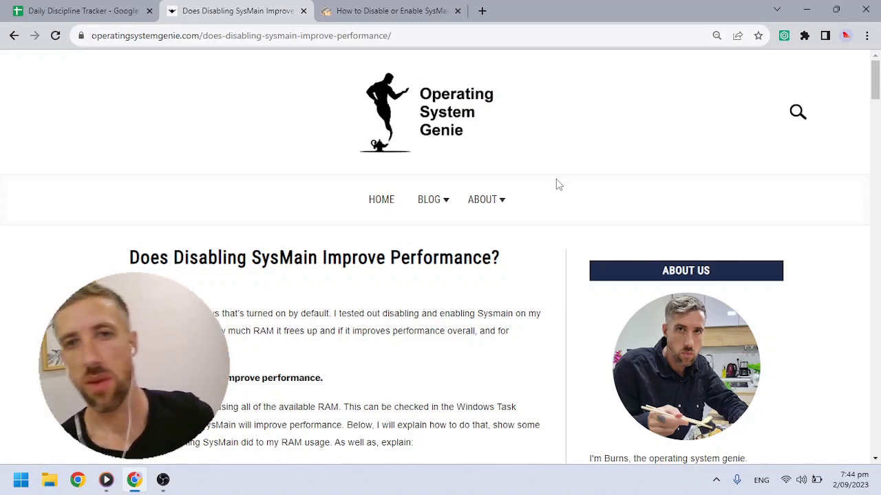
scroll(557, 180, down, 3)
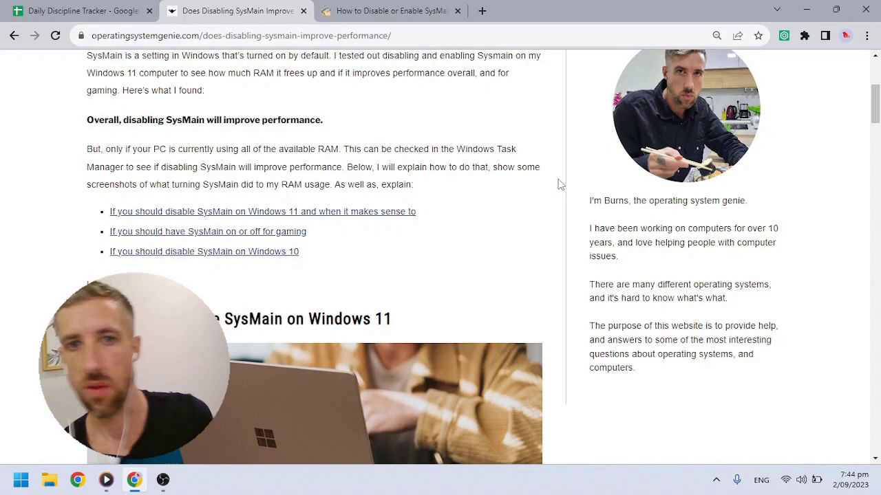
scroll(560, 184, down, 5)
scroll(561, 185, down, 2)
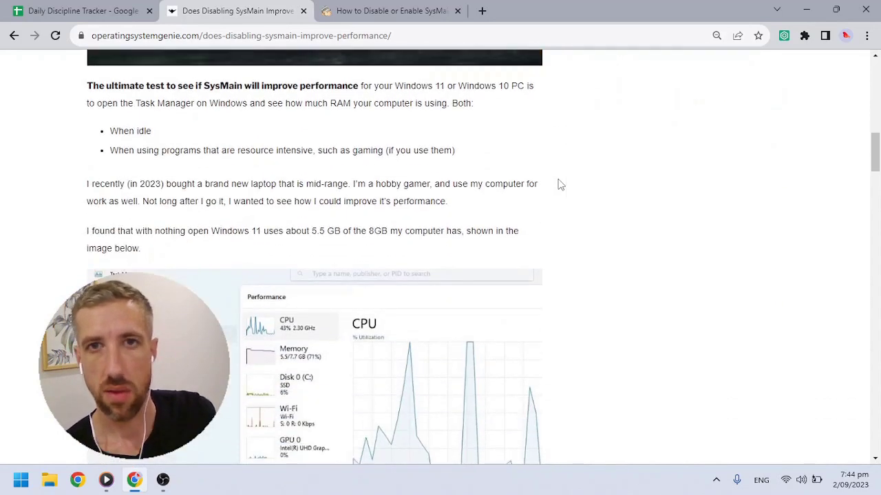
scroll(560, 184, down, 1)
scroll(560, 184, down, 1)
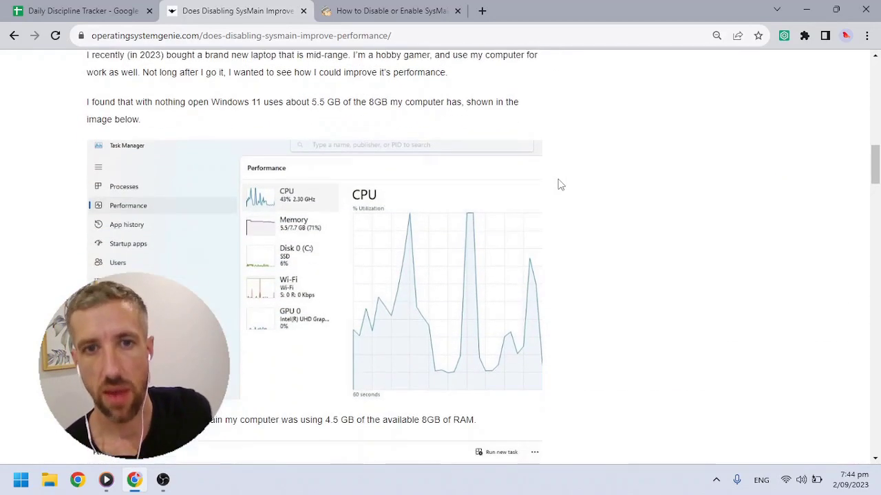
Glance at the majorgeeks SysMain guide tab, then return to the SysMain performance article.
scroll(403, 202, up, 12)
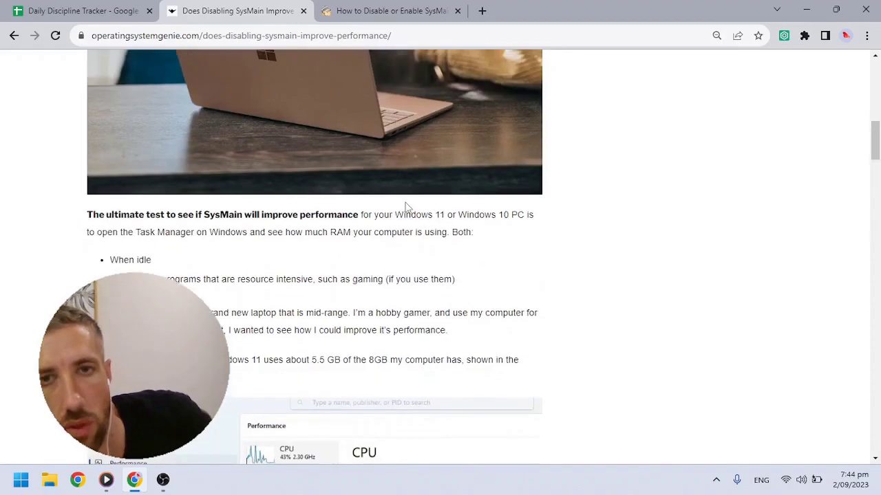
scroll(539, 238, down, 5)
scroll(538, 239, down, 7)
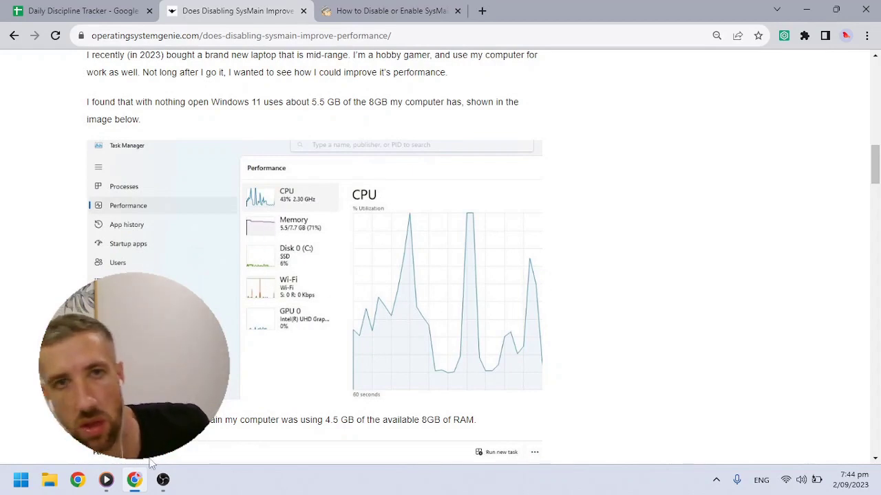
click(412, 9)
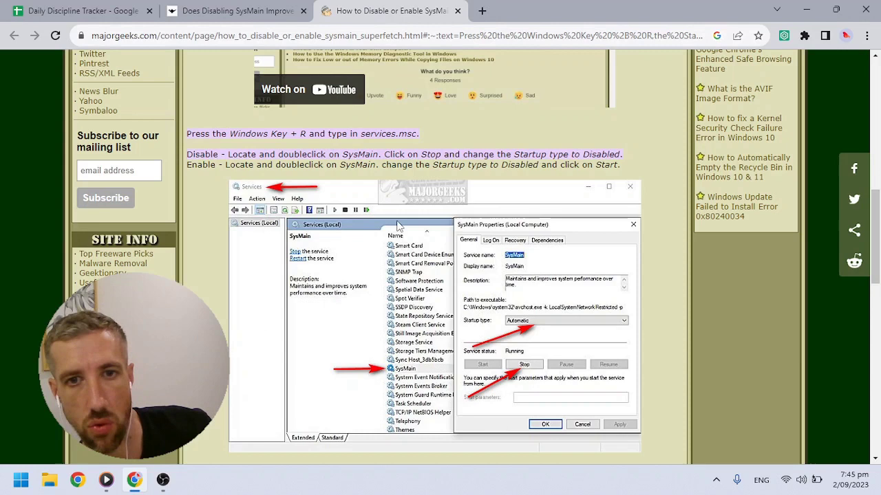
click(262, 8)
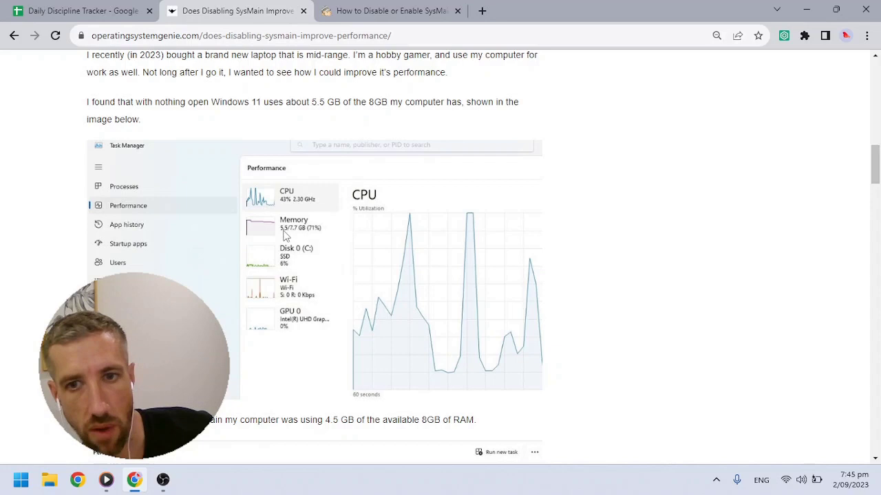
Scroll past the CPU screenshot to the after-disabling Memory screenshot showing 4.5 GB of 8GB RAM.
scroll(452, 225, down, 2)
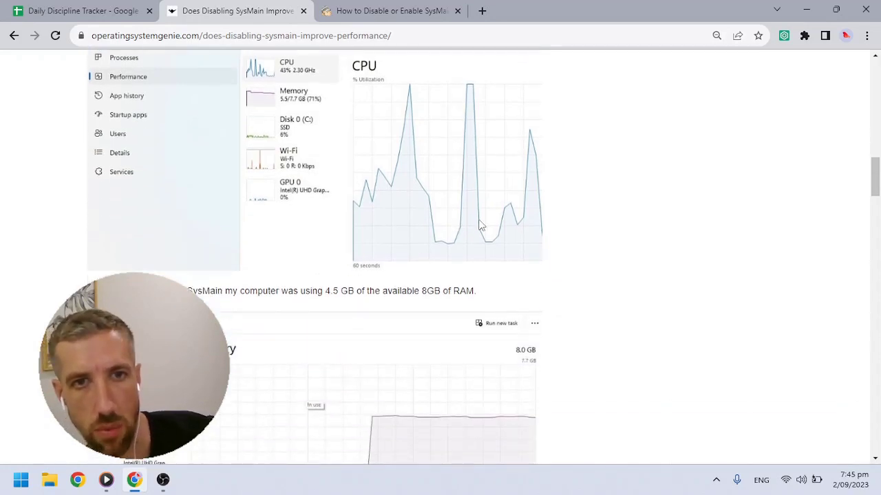
scroll(480, 225, down, 3)
scroll(480, 225, up, 4)
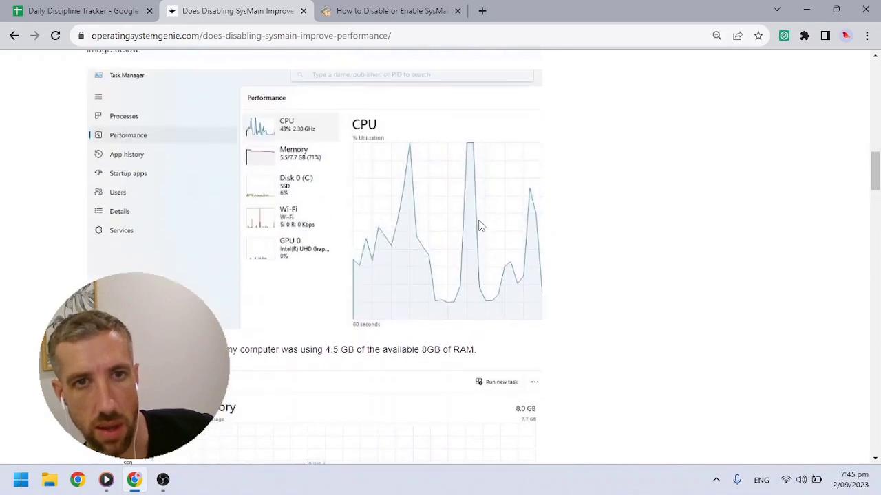
scroll(379, 309, down, 2)
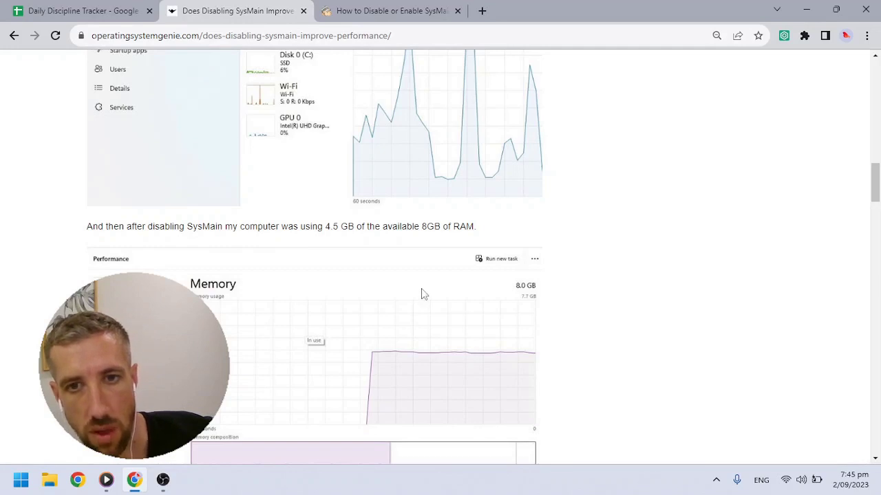
scroll(421, 293, up, 4)
scroll(421, 294, down, 4)
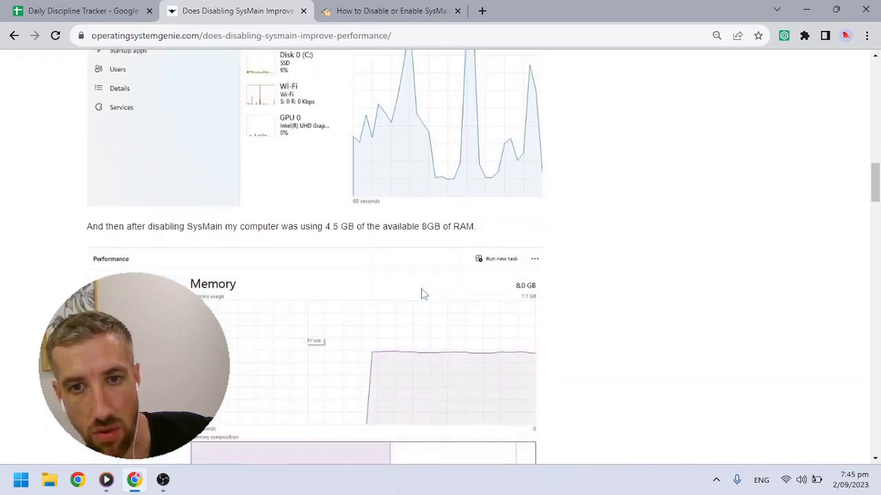
scroll(423, 294, down, 2)
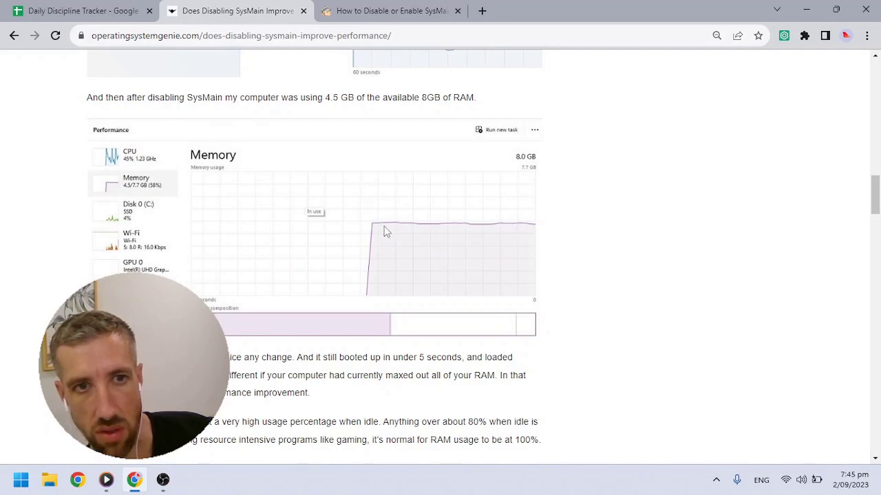
scroll(454, 225, up, 3)
scroll(452, 225, up, 2)
scroll(452, 226, down, 3)
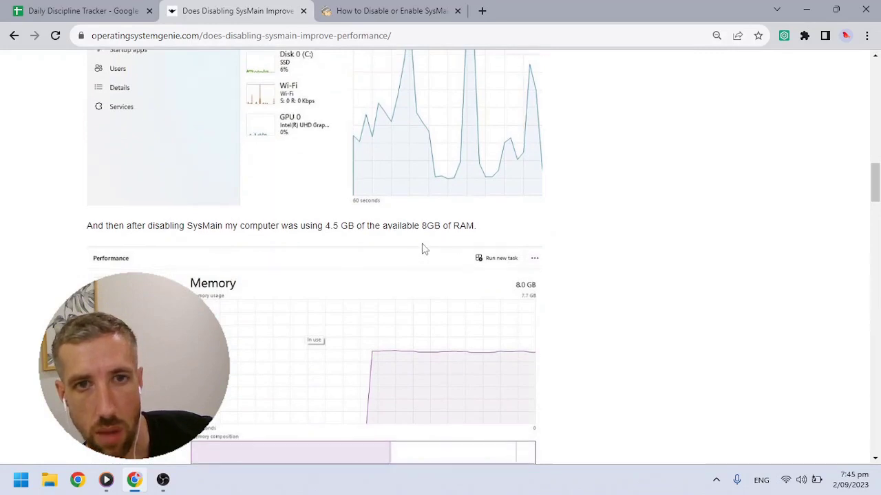
scroll(420, 248, down, 1)
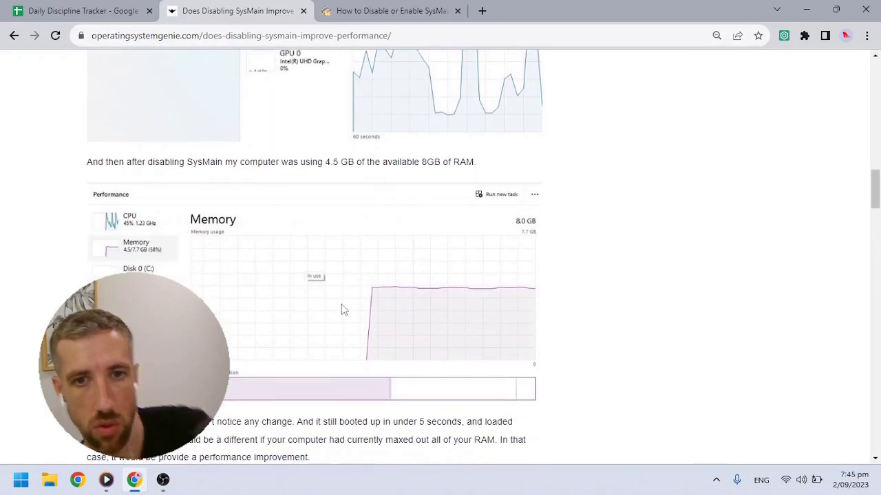
Launch the Services console by running services.msc from the Run box.
key(super)
key(super)
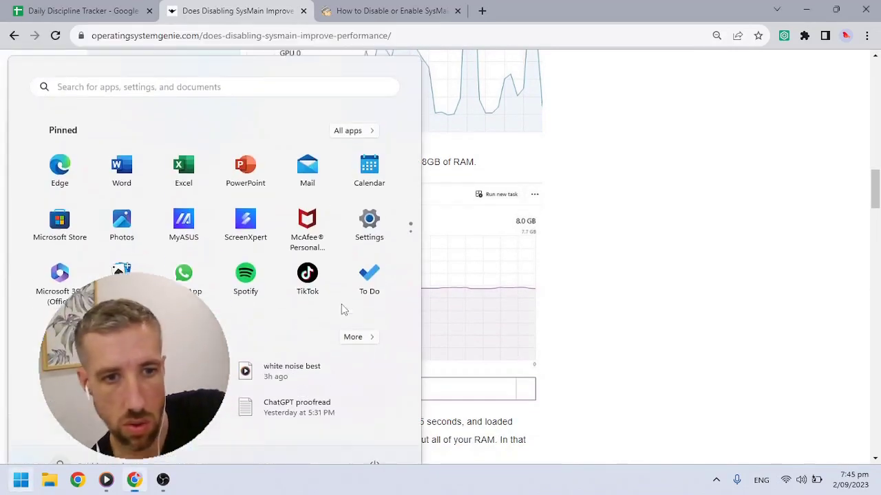
key(super+r)
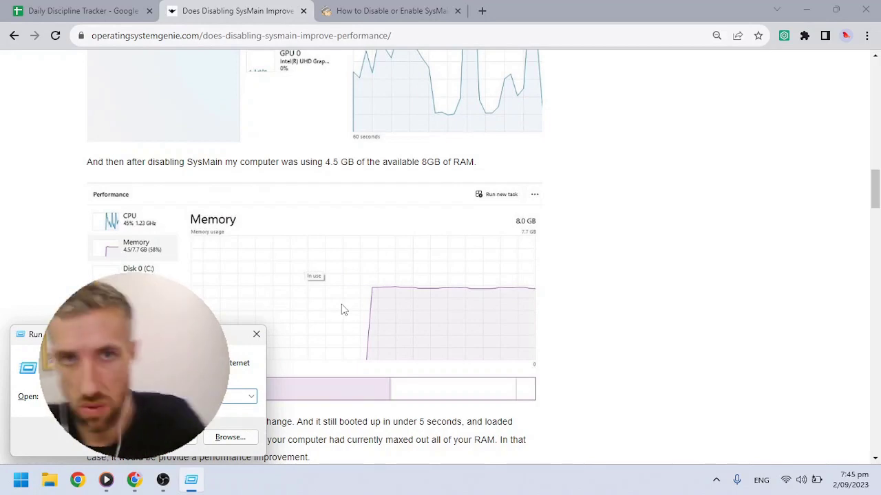
key(Return)
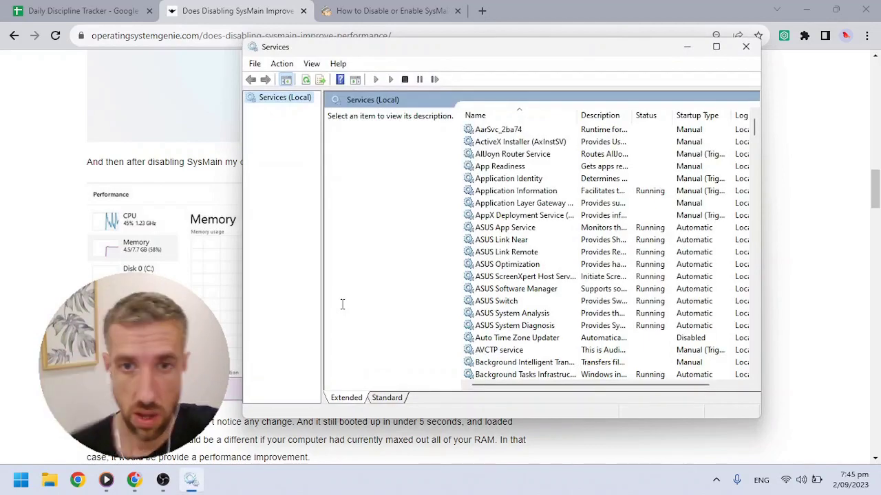
Scroll the services list down to the SysMain entry.
scroll(543, 182, down, 20)
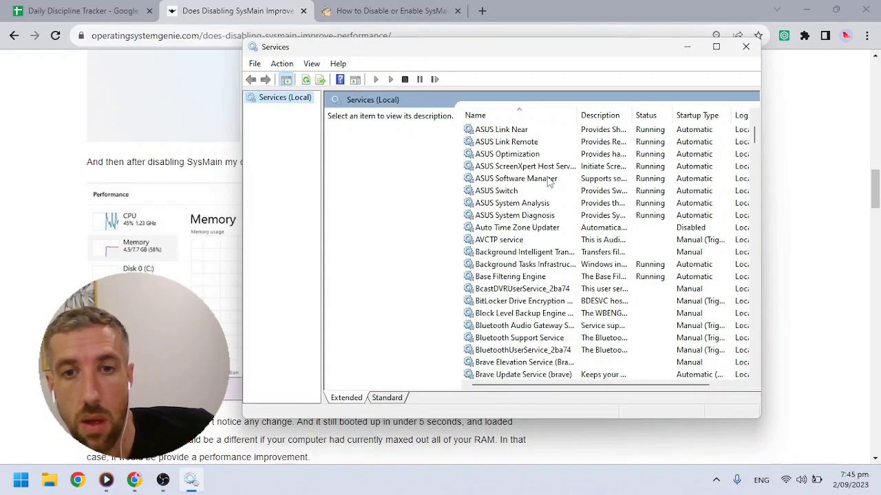
scroll(557, 195, down, 20)
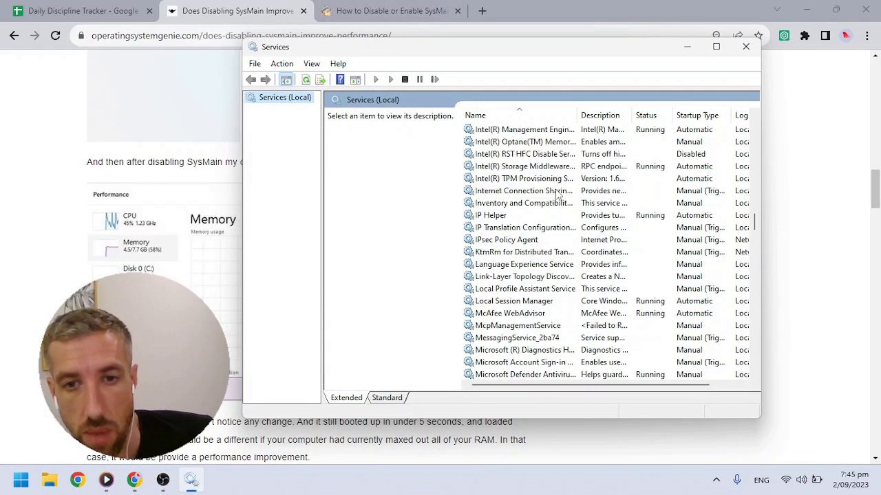
scroll(558, 194, down, 5)
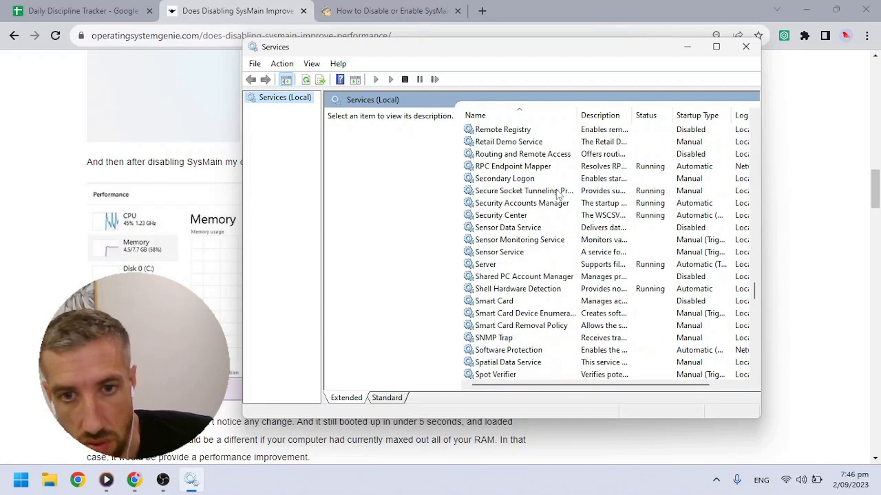
scroll(500, 253, down, 4)
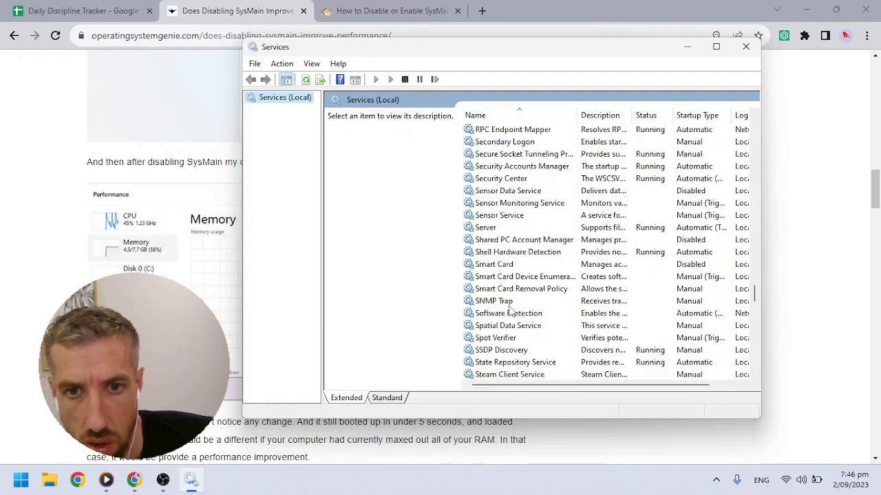
Open SysMain's properties, set its startup type to Disabled, and confirm with OK.
click(496, 315)
double_click(497, 315)
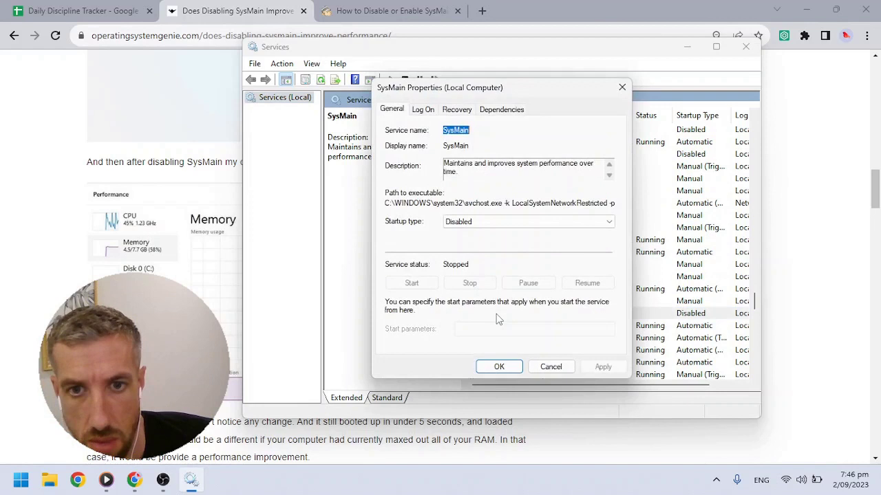
click(452, 224)
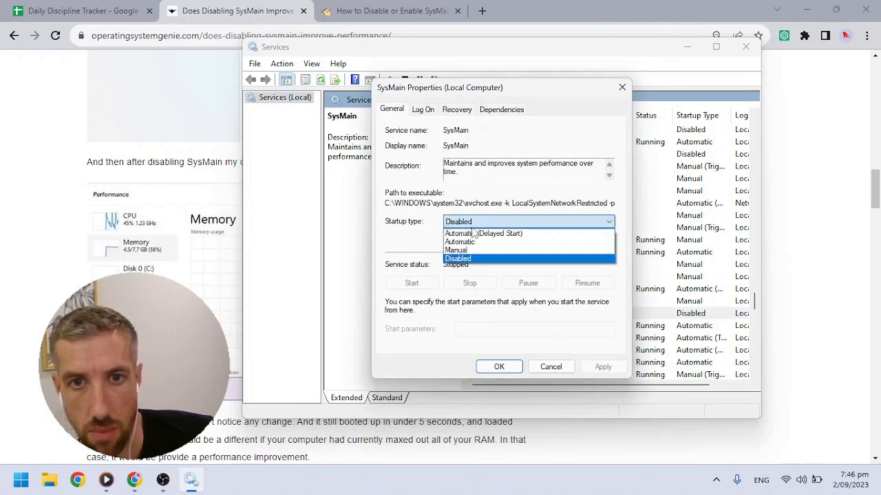
click(410, 252)
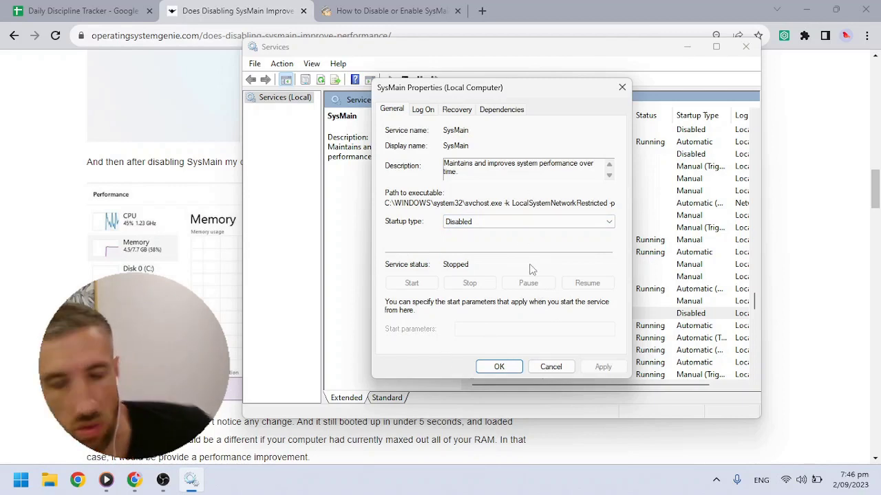
click(511, 365)
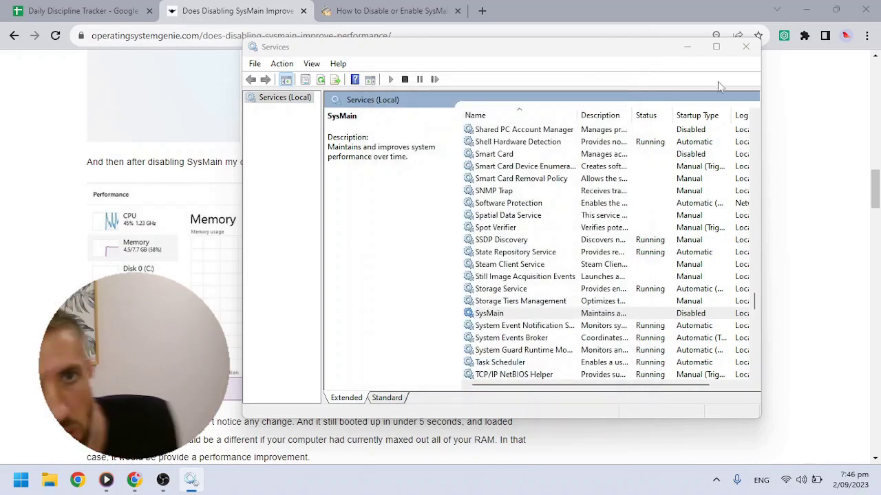
Close the Services window and scroll through the article's Task Manager RAM screenshots.
click(746, 46)
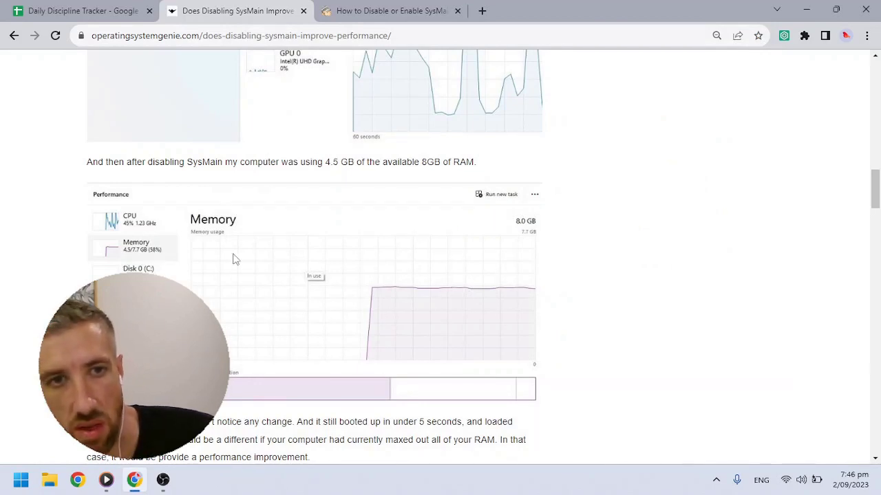
scroll(232, 256, up, 3)
scroll(232, 255, down, 1)
scroll(376, 246, down, 1)
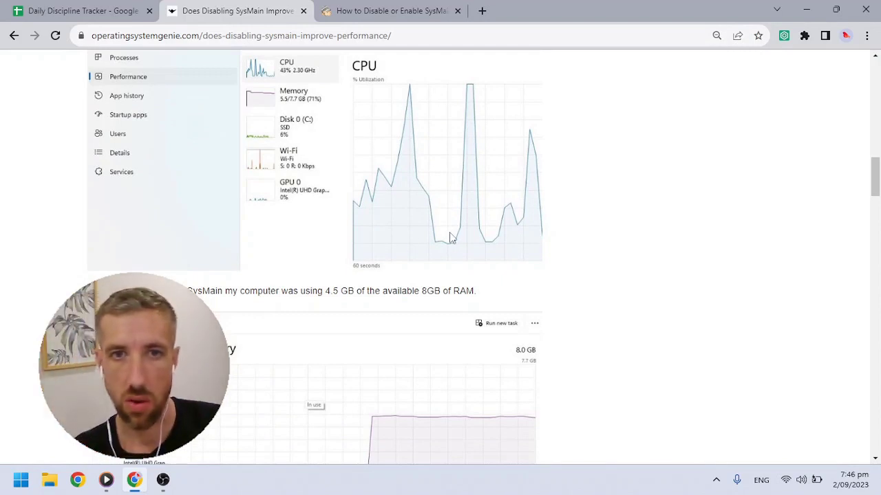
scroll(413, 200, down, 2)
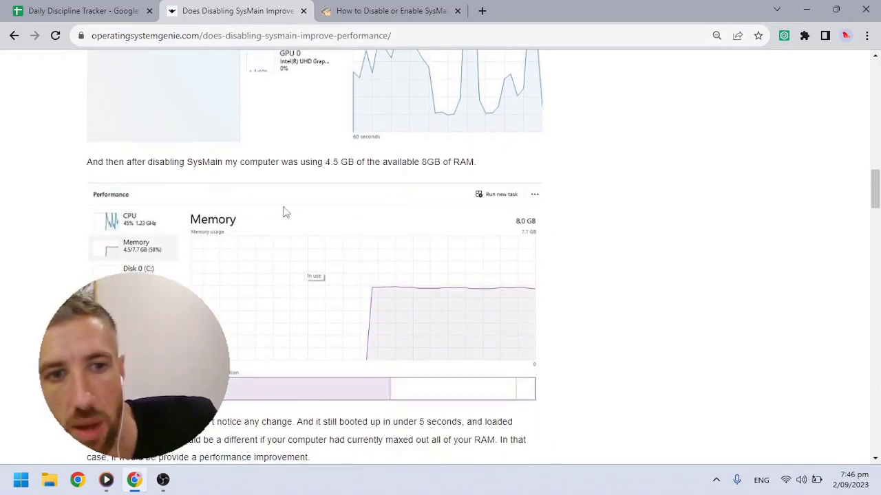
scroll(380, 247, up, 3)
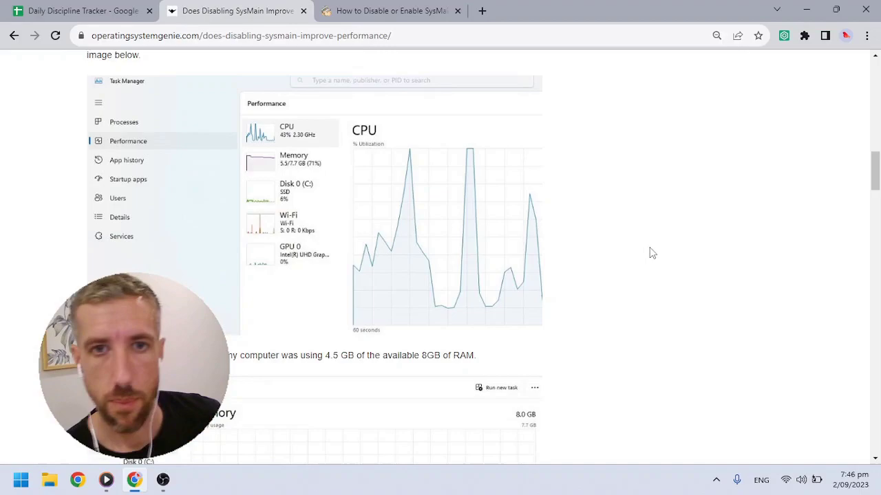
Review the screenshots once more, then scroll back up toward the article's title.
scroll(376, 238, down, 3)
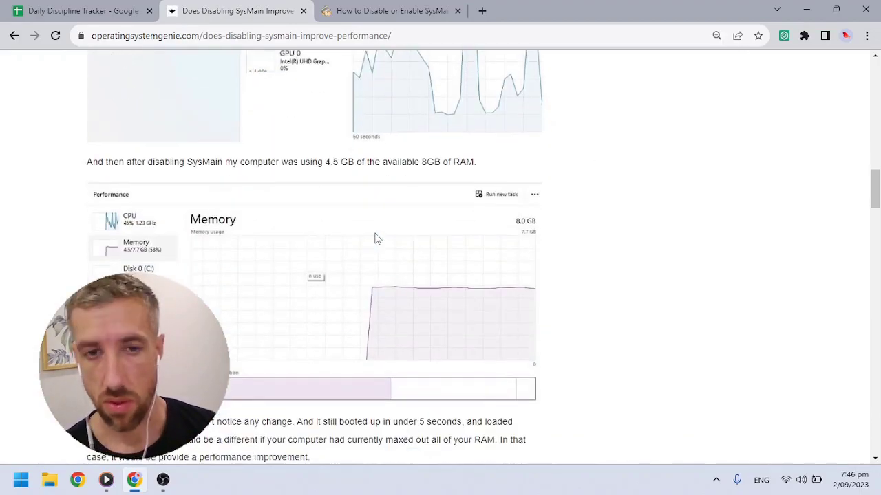
scroll(377, 238, down, 4)
scroll(377, 238, down, 10)
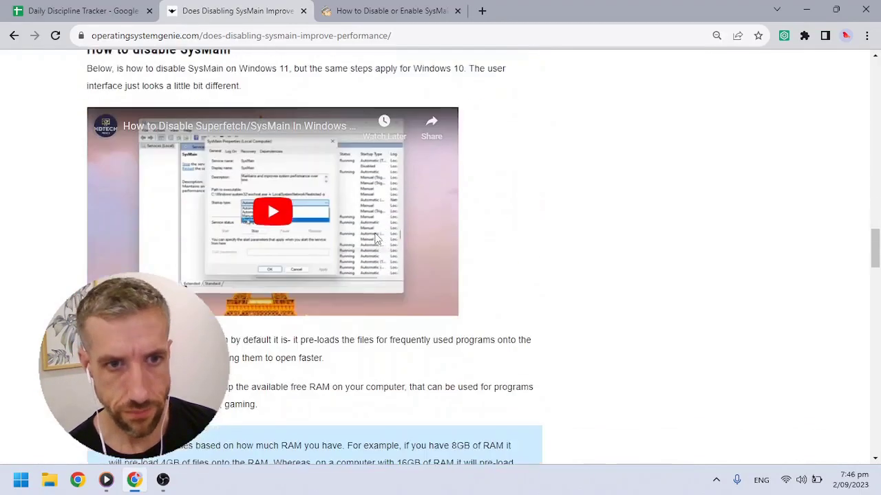
scroll(377, 238, up, 6)
scroll(377, 238, up, 20)
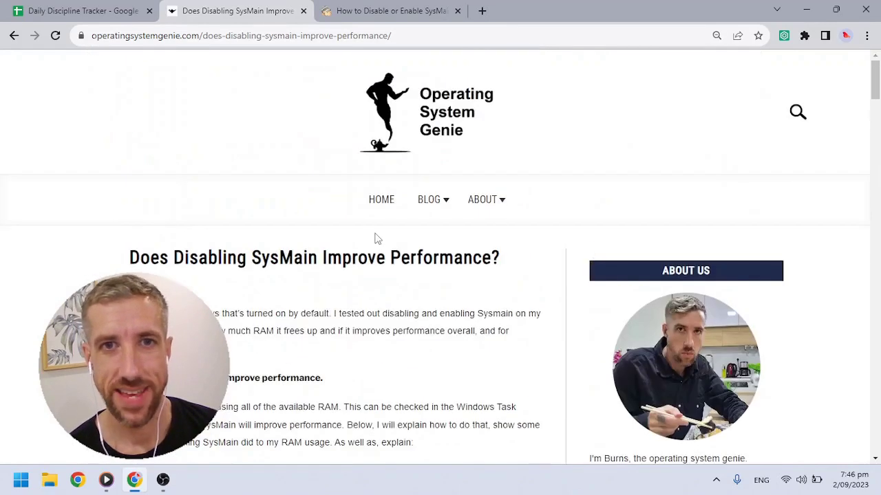